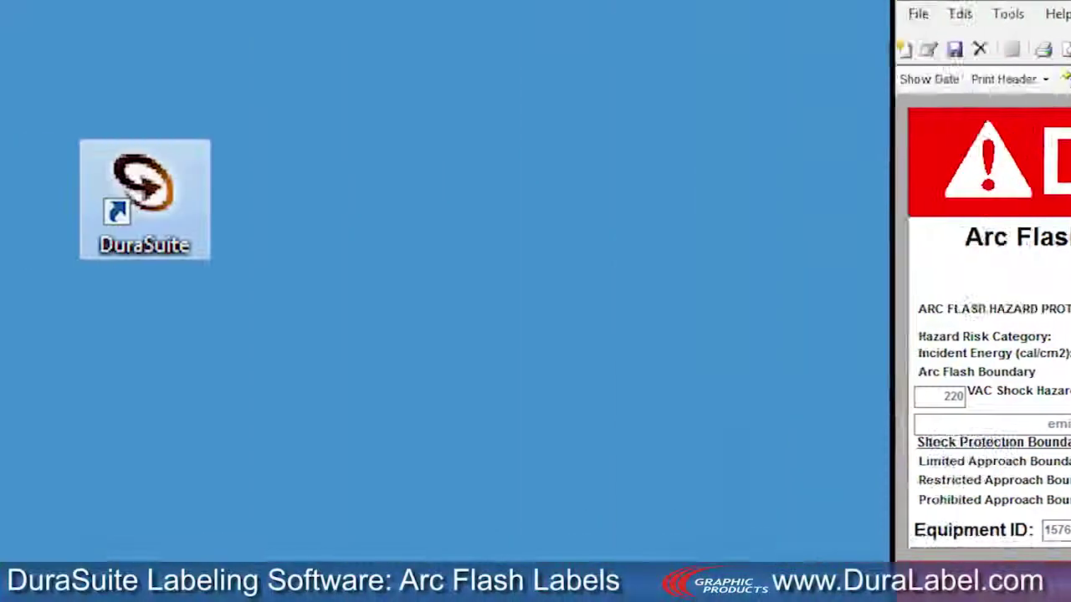
Step: Launch DuraSuite from its desktop shortcut to reach Module Selection
double_click(318, 187)
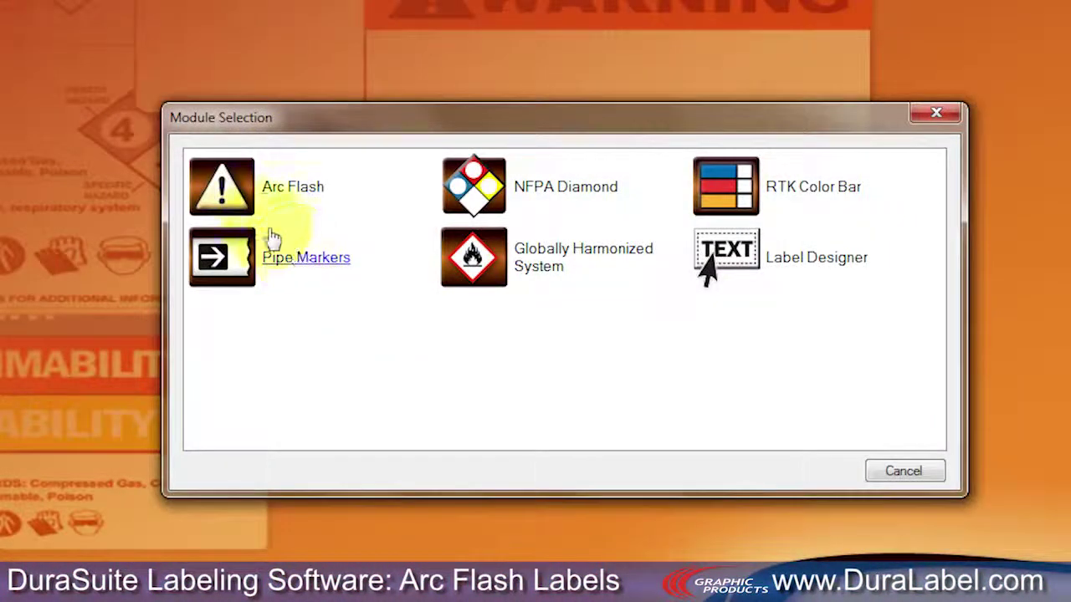
Step: Choose the Arc Flash module and open its 4 x 6 Arc Flash label
left_click(255, 219)
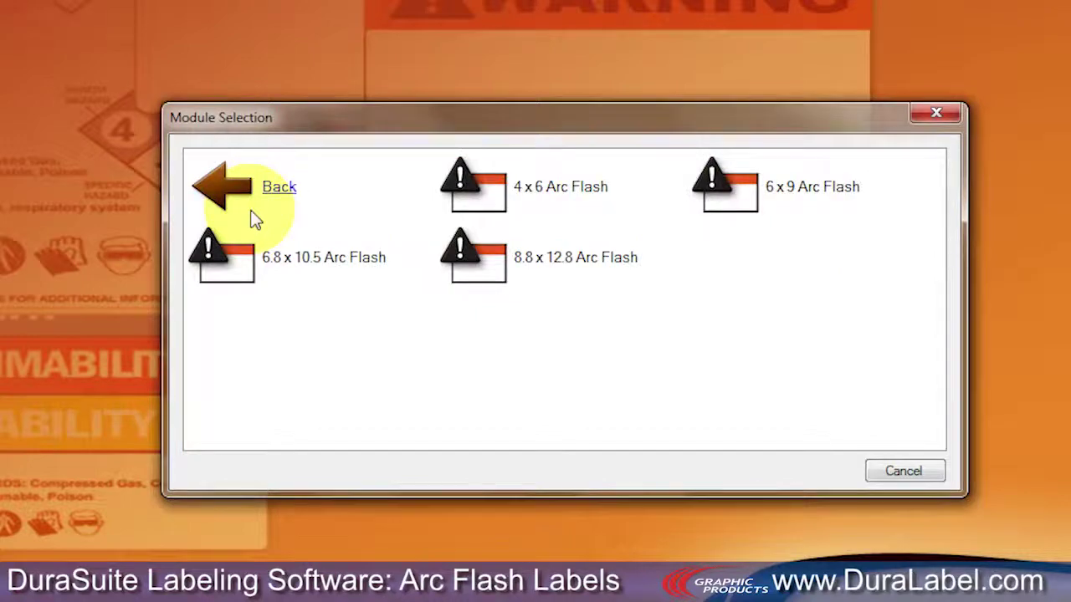
left_click(543, 208)
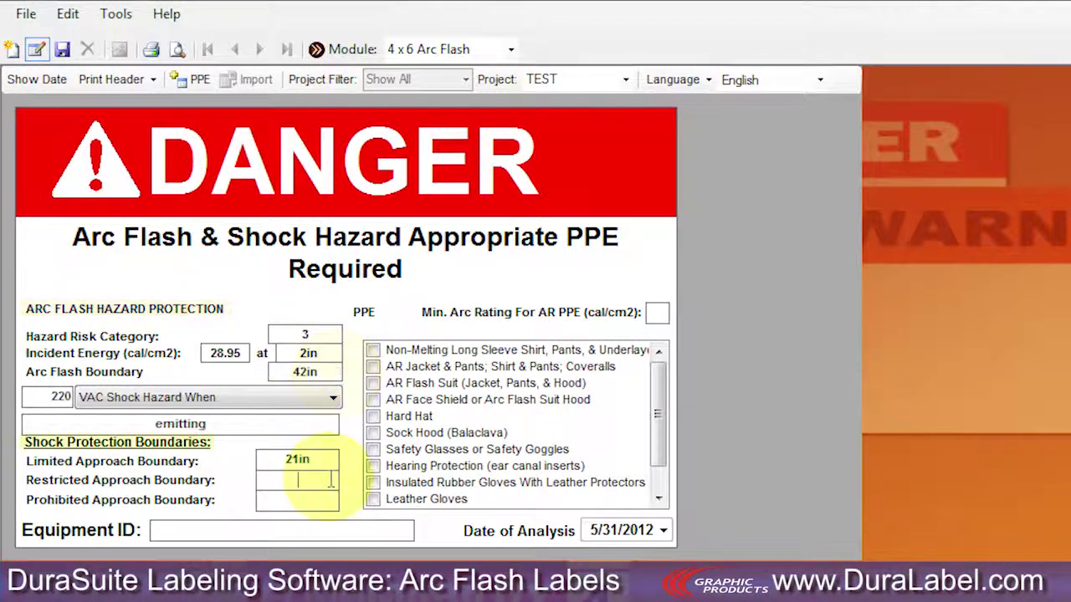
Step: Enter shock boundaries 12in and 1in, minimum arc rating 25 and equipment ID 15763
type("12in")
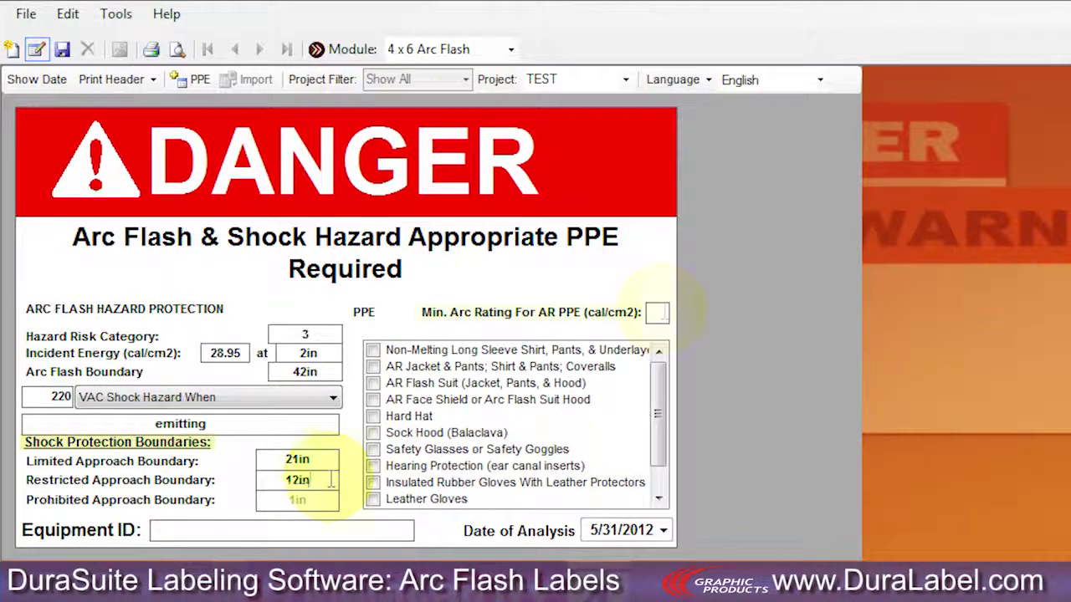
key("Tab")
type("1in")
left_click(656, 312)
type("25")
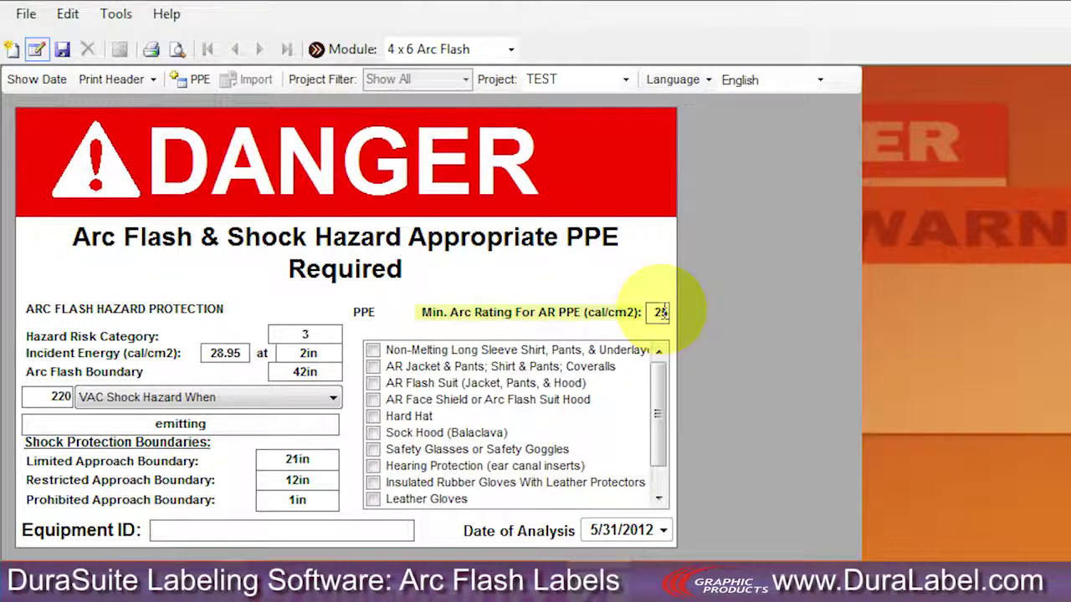
left_click(376, 530)
type("15763")
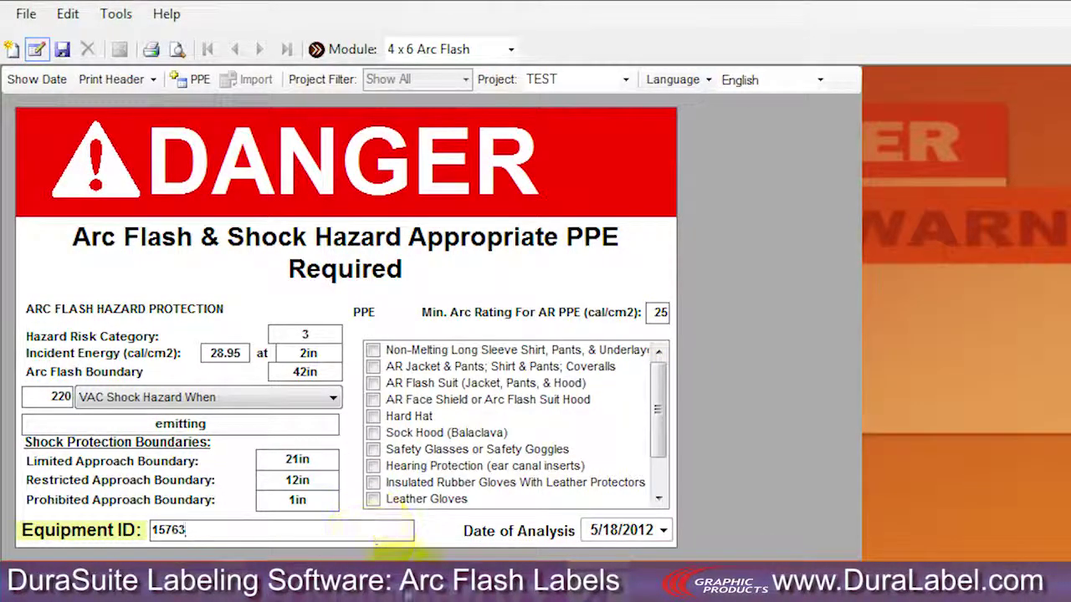
Step: Require non-melting clothing, AR flash suit, balaclava, hearing protection and leather gloves as PPE
left_click(372, 350)
left_click(372, 383)
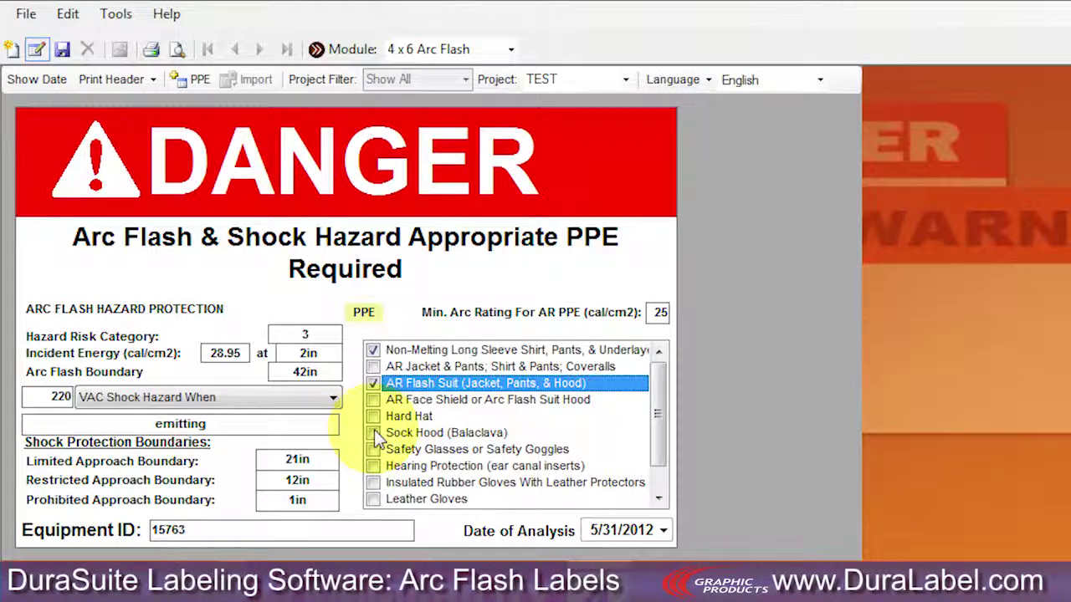
left_click(373, 433)
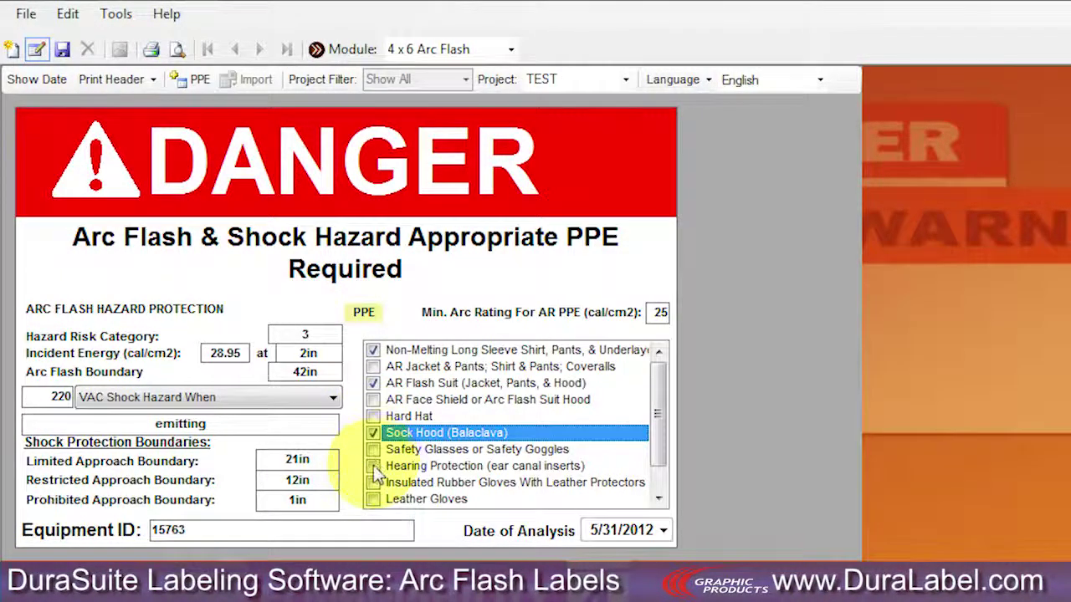
left_click(373, 466)
left_click(373, 499)
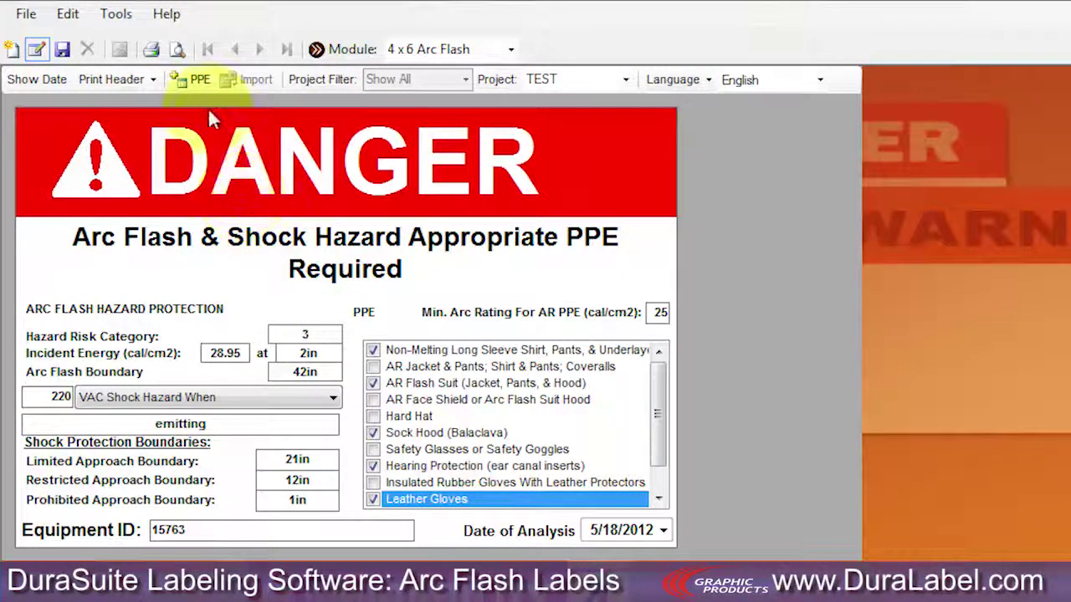
left_click(204, 85)
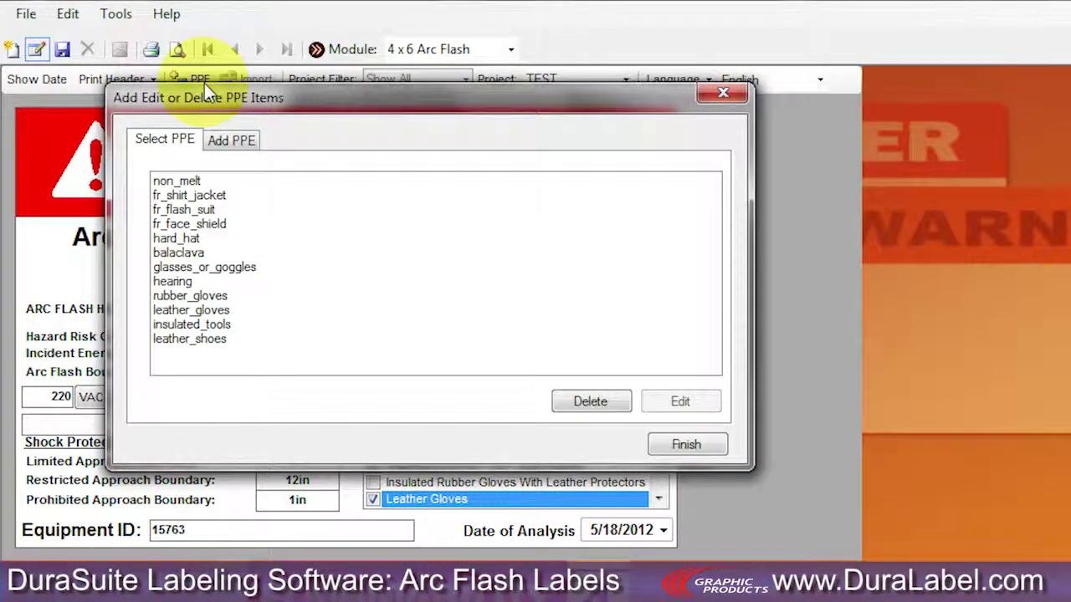
Step: Add a new PPE item named Rain_Gear with English text 'Rain Gear'
left_click(234, 141)
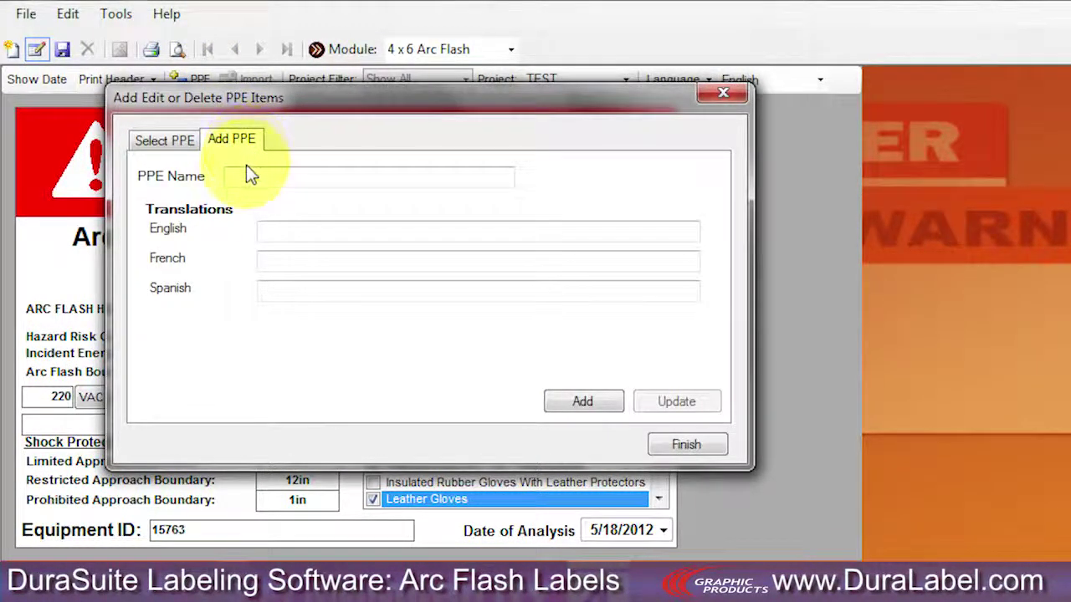
left_click(258, 180)
type("Rain_Gear")
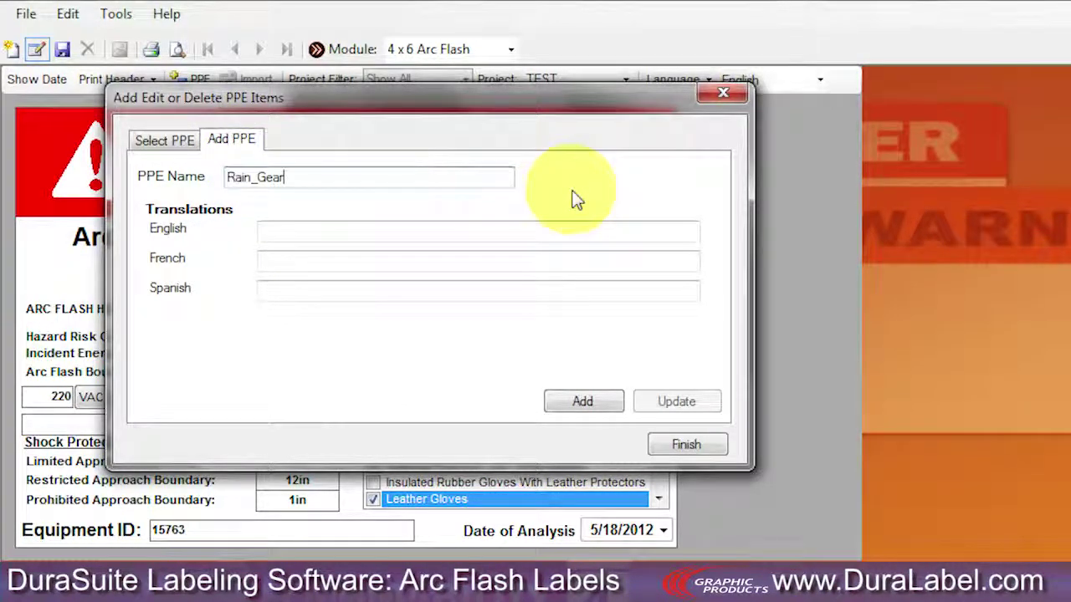
key("Tab")
type("Rain")
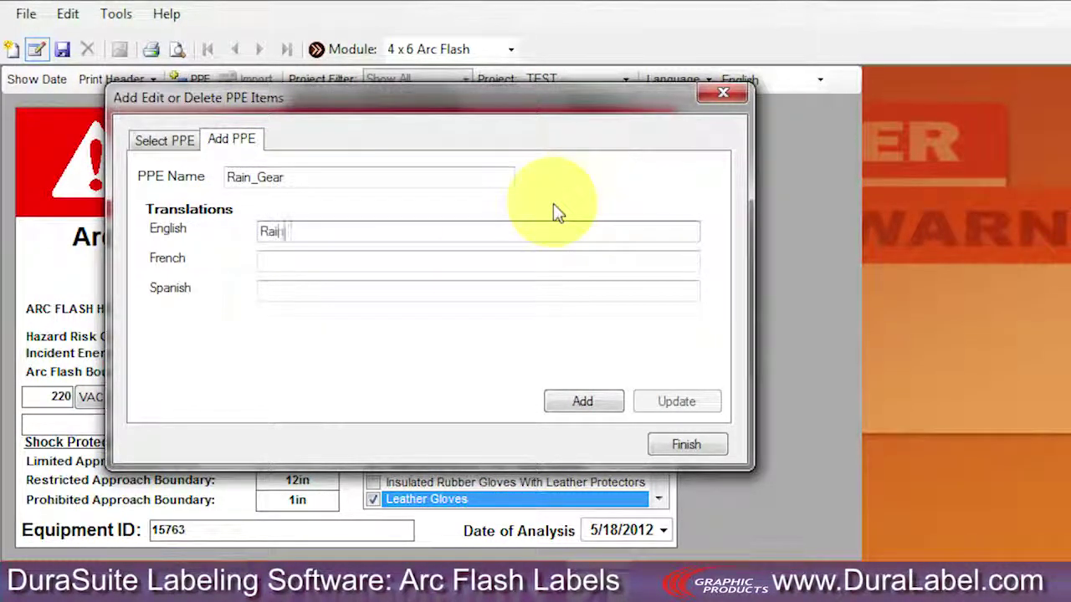
type(" Gear")
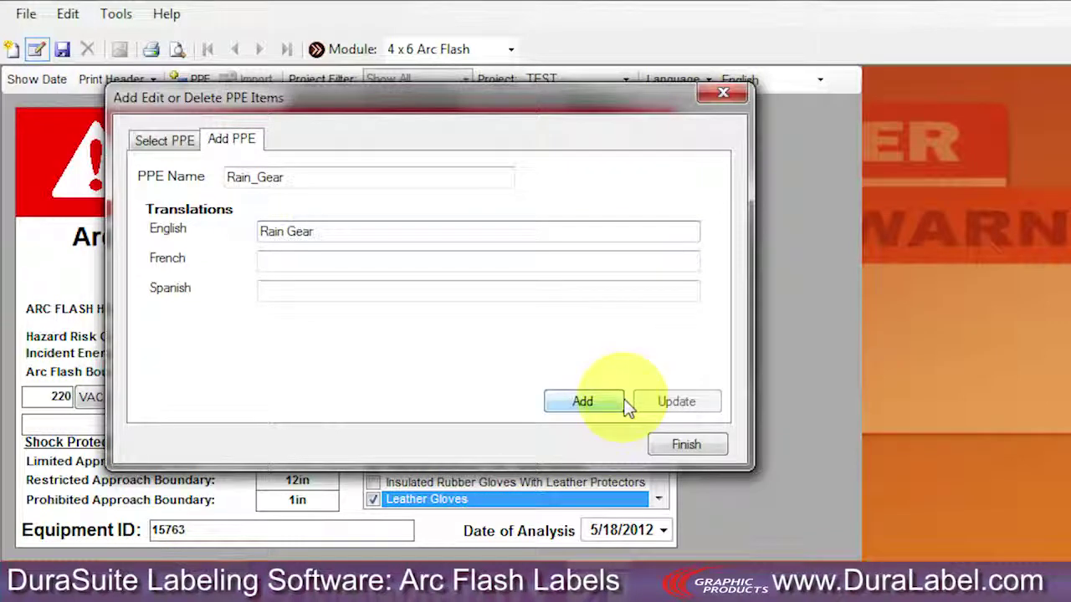
left_click(624, 401)
left_click(670, 450)
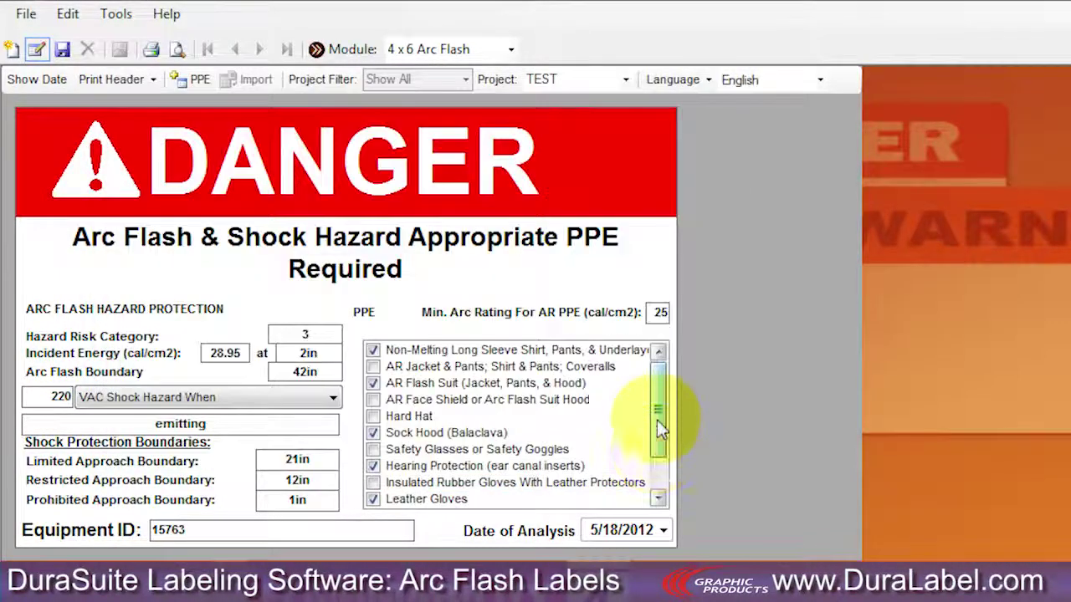
Step: Tick Rain Gear as required PPE on the label
left_click_drag(658, 402, 683, 444)
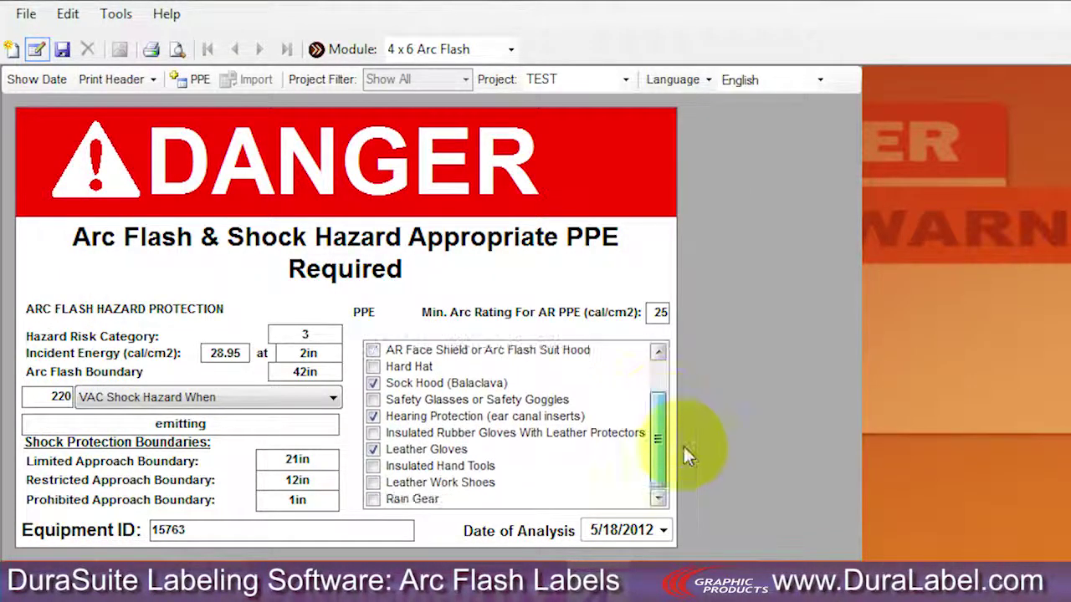
left_click(373, 499)
left_click(373, 498)
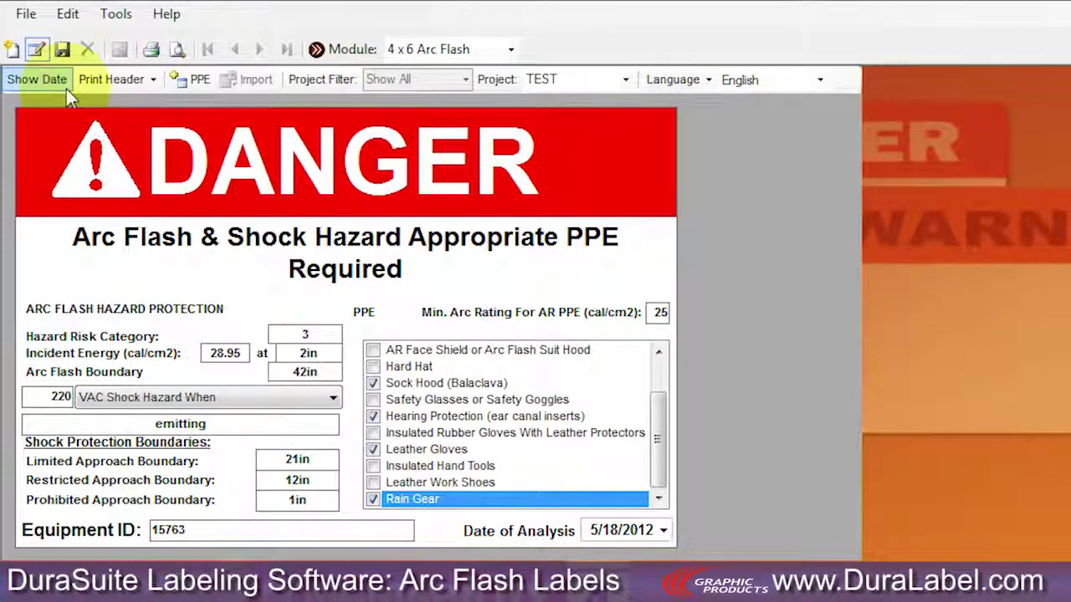
Step: Keep the Danger print header, turn on Grid borders, and save the label
left_click(153, 81)
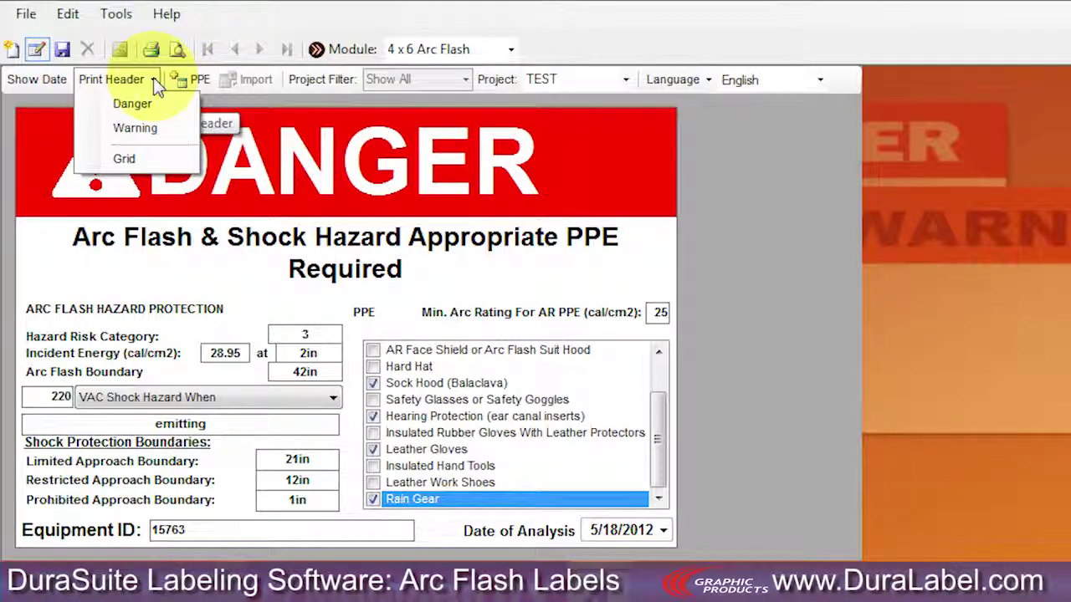
left_click(162, 131)
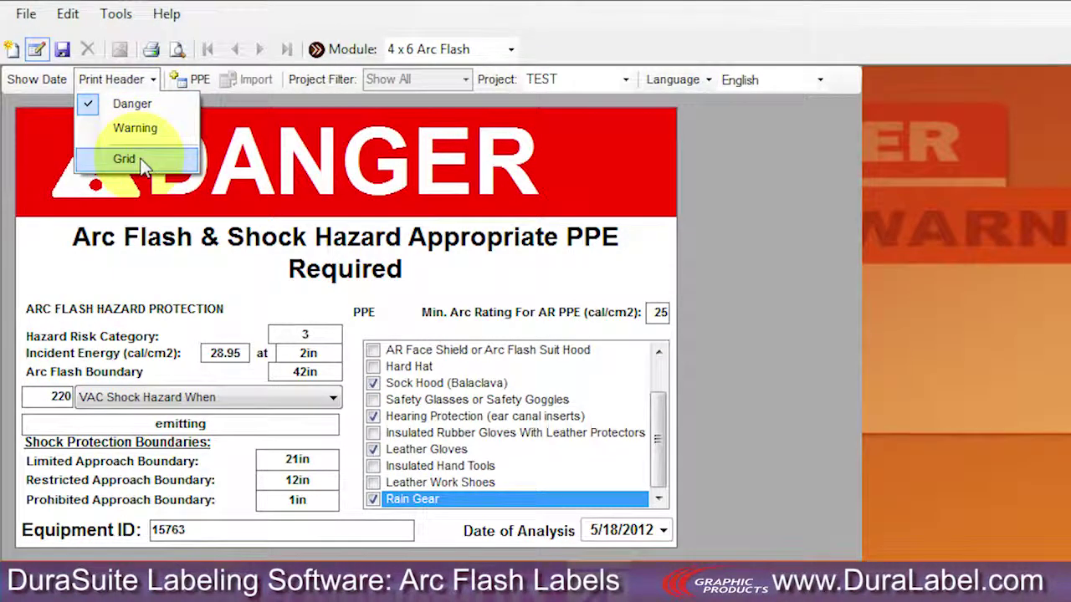
left_click(142, 159)
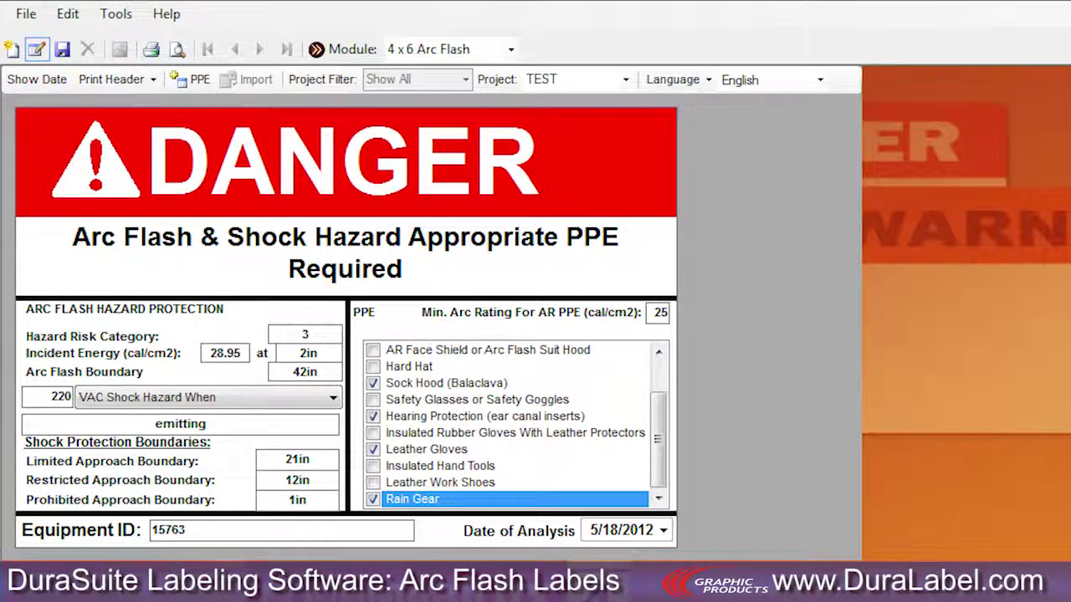
left_click(67, 55)
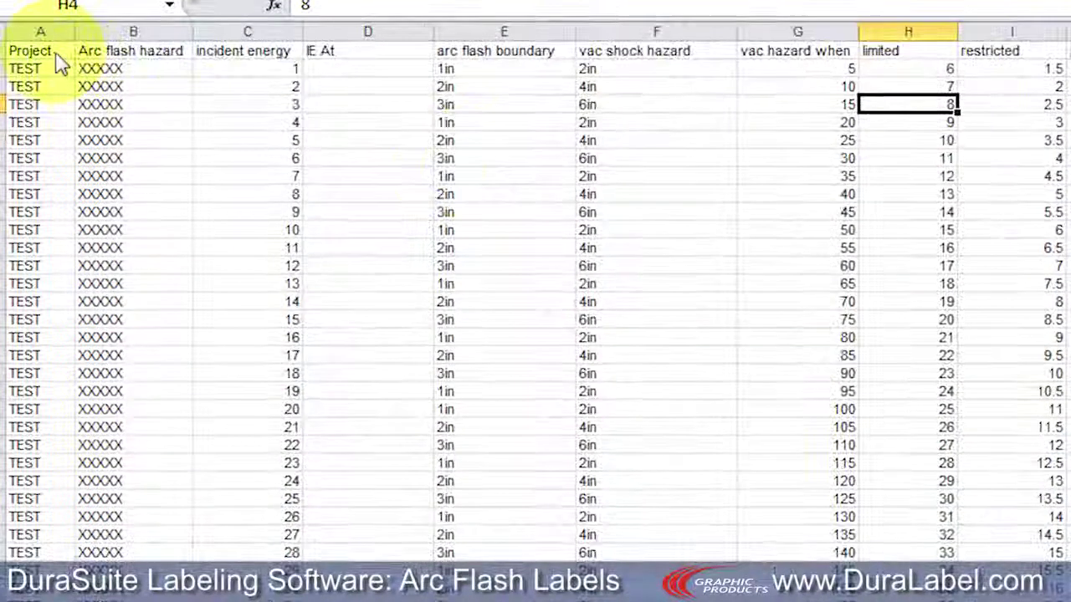
Step: Open the Import Data dialog offering MDB, CSV and XLS file types
left_click(29, 87)
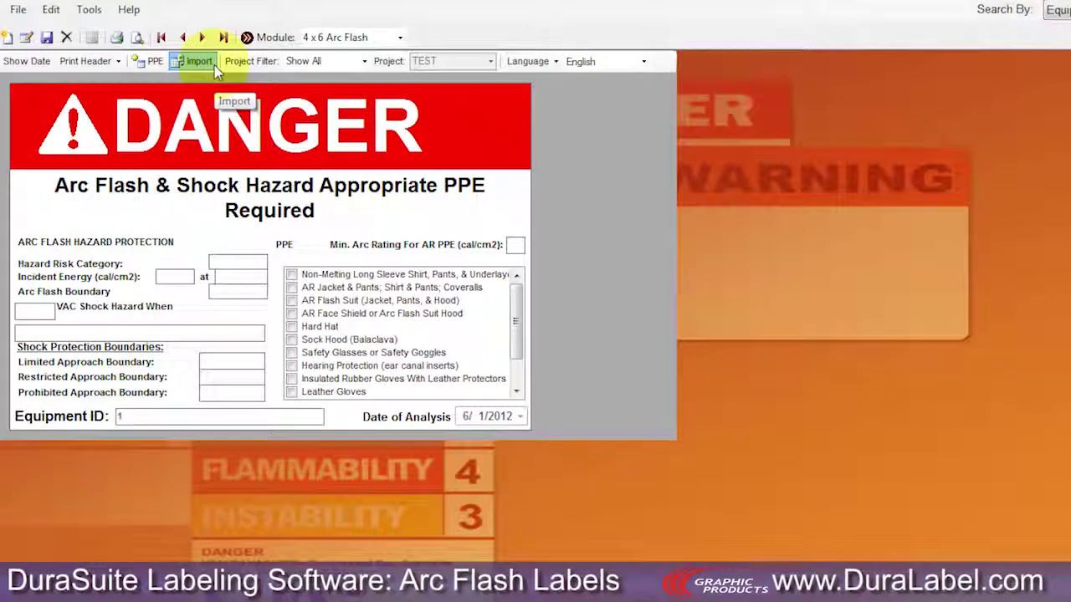
left_click(214, 67)
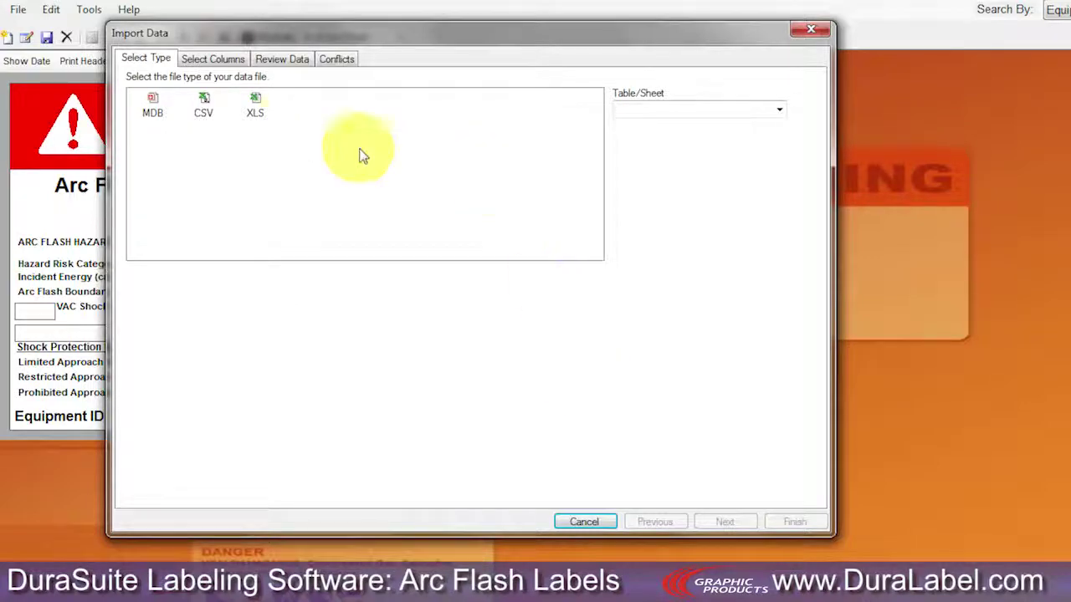
Step: Load the Arc Flash Import Data1 Excel file, treating its first row as column headers
left_click(256, 104)
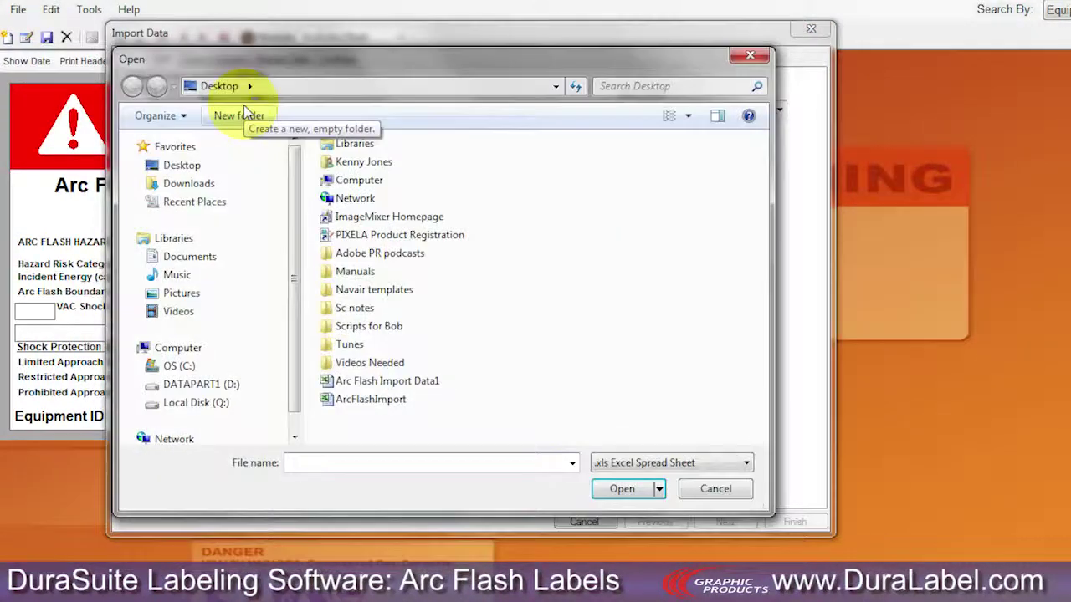
double_click(334, 378)
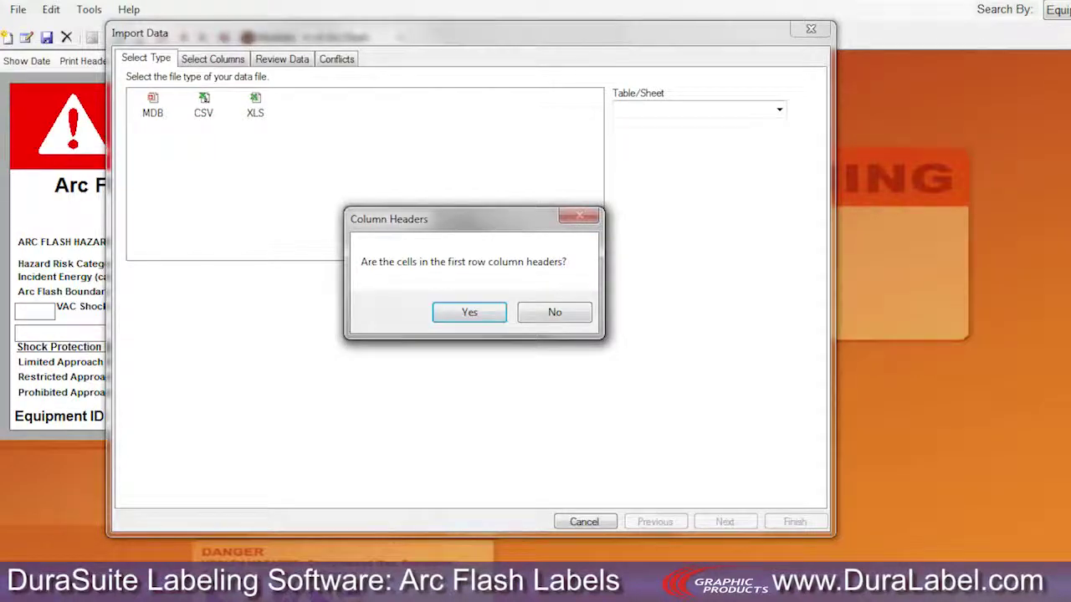
left_click(469, 312)
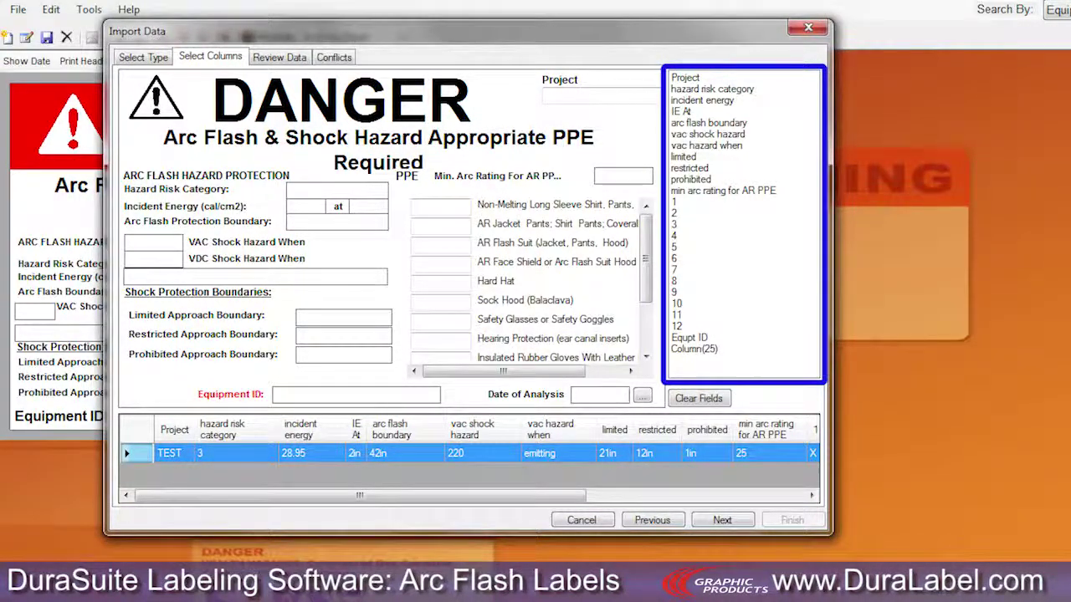
Step: Map hazard risk category, incident energy and PPE columns onto label fields, then review the record
left_click(751, 91)
left_click_drag(751, 96, 393, 195)
left_click_drag(700, 101, 321, 220)
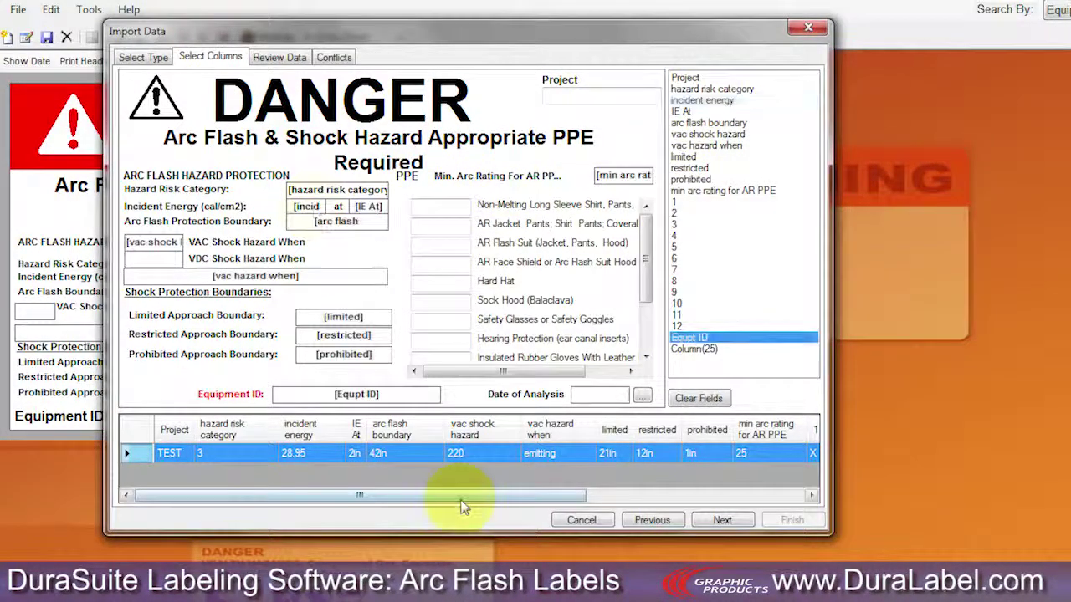
mouse_move(449, 497)
left_mouse_down()
mouse_move(580, 519)
mouse_move(711, 519)
left_mouse_up()
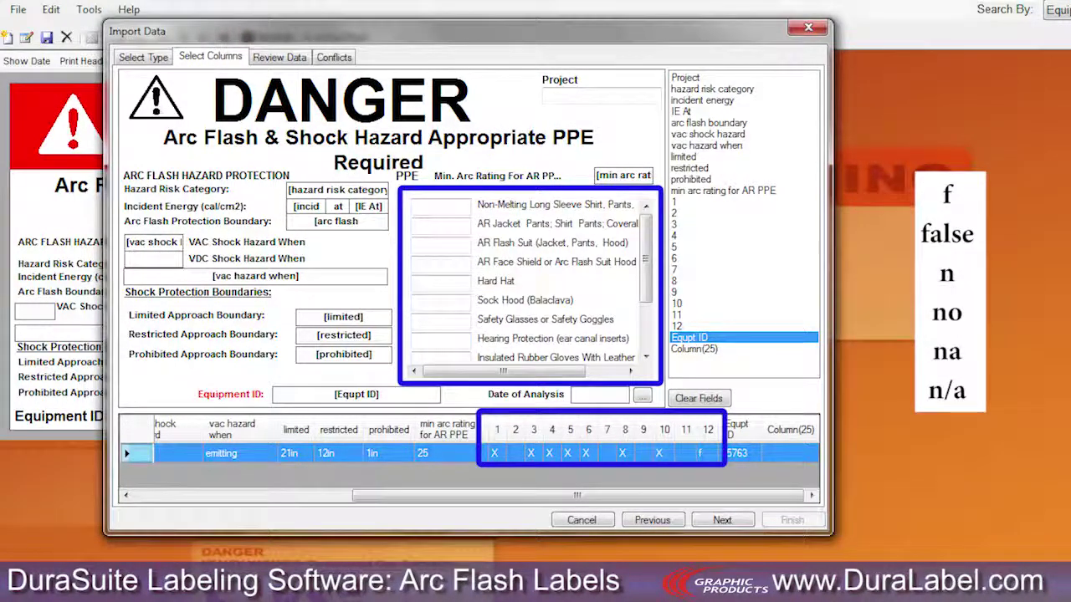
left_click_drag(675, 201, 431, 207)
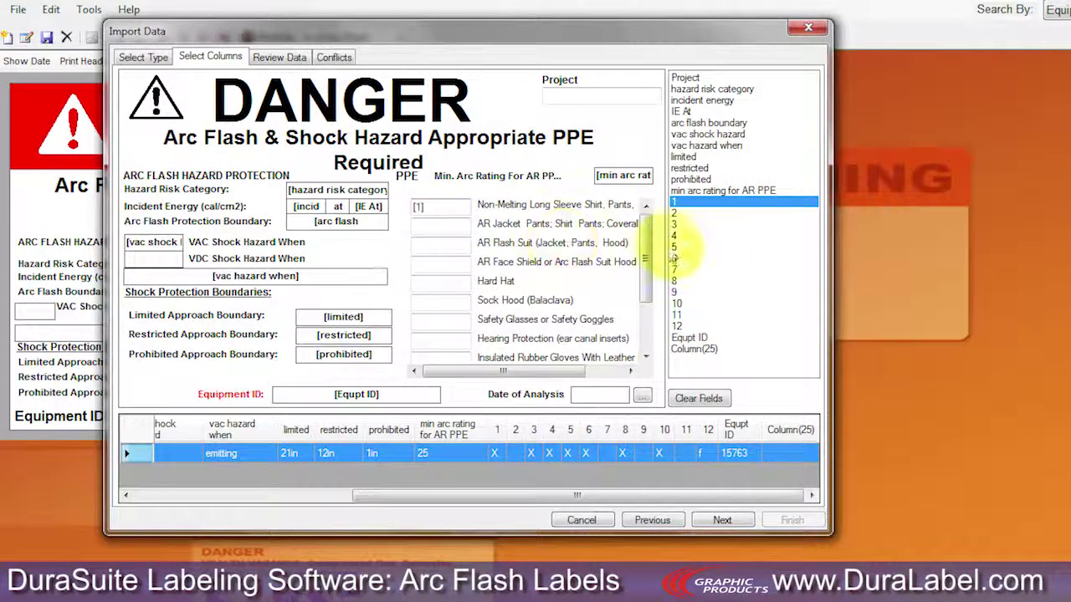
left_click_drag(674, 214, 431, 226)
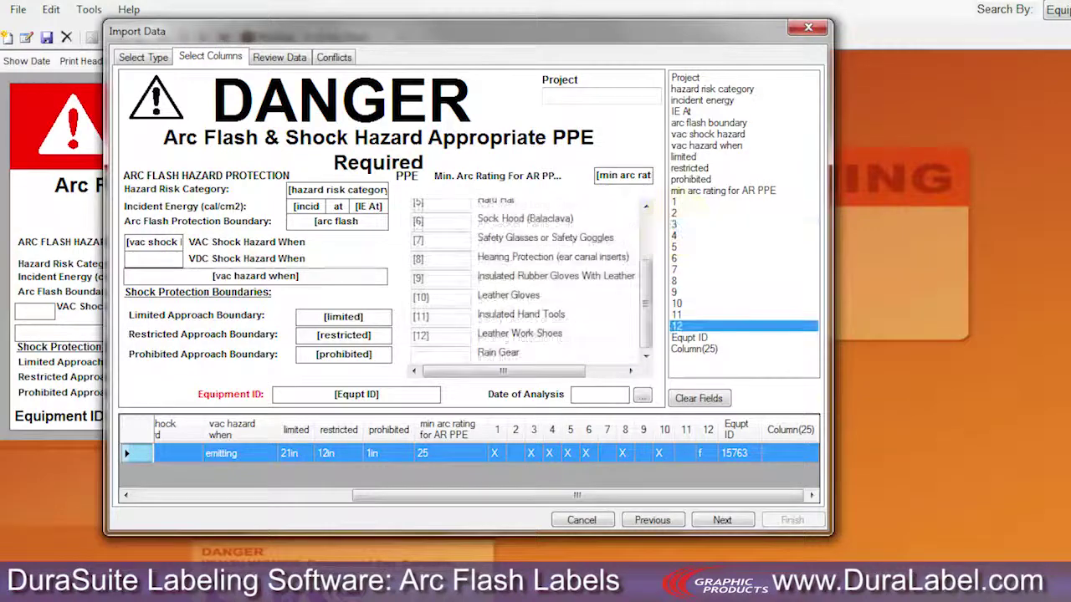
left_click(743, 530)
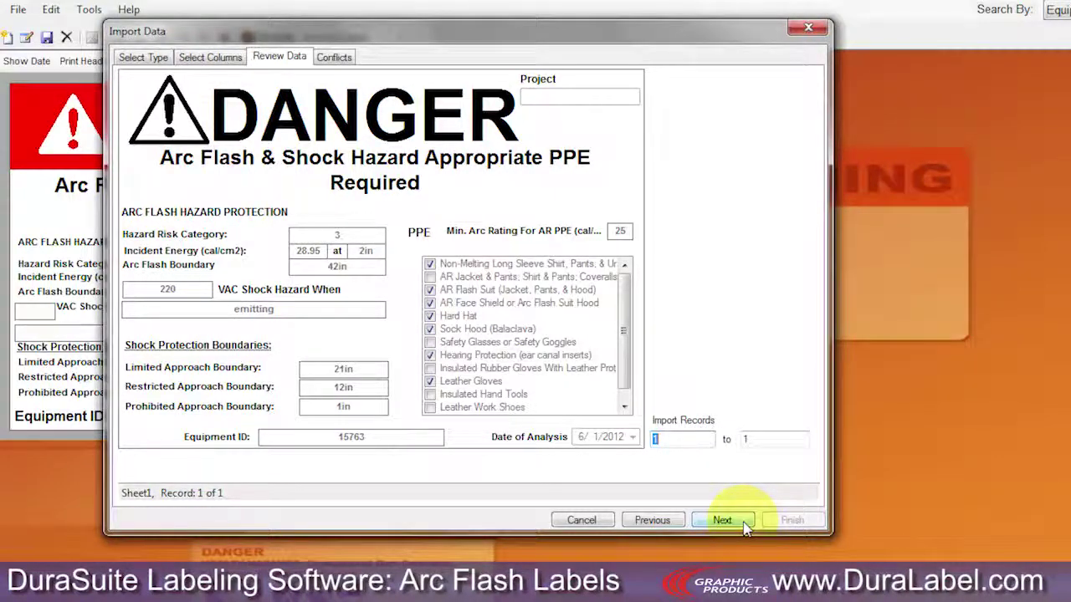
Step: Map the Project column so the record shows project TEST, then run the conflict check
left_click(652, 521)
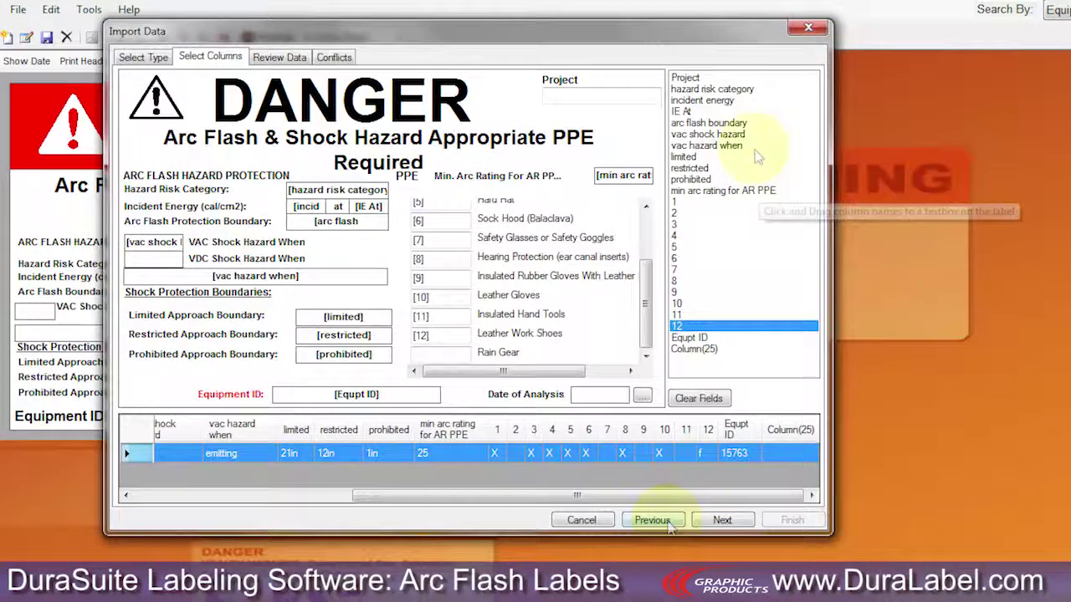
left_click_drag(700, 79, 619, 99)
left_click(750, 522)
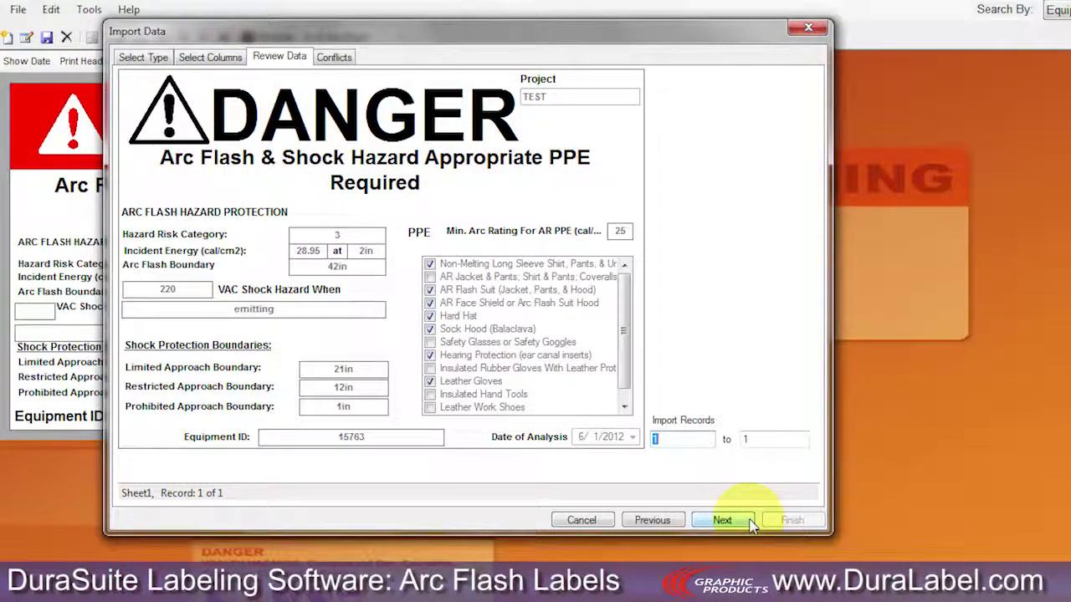
left_click(722, 520)
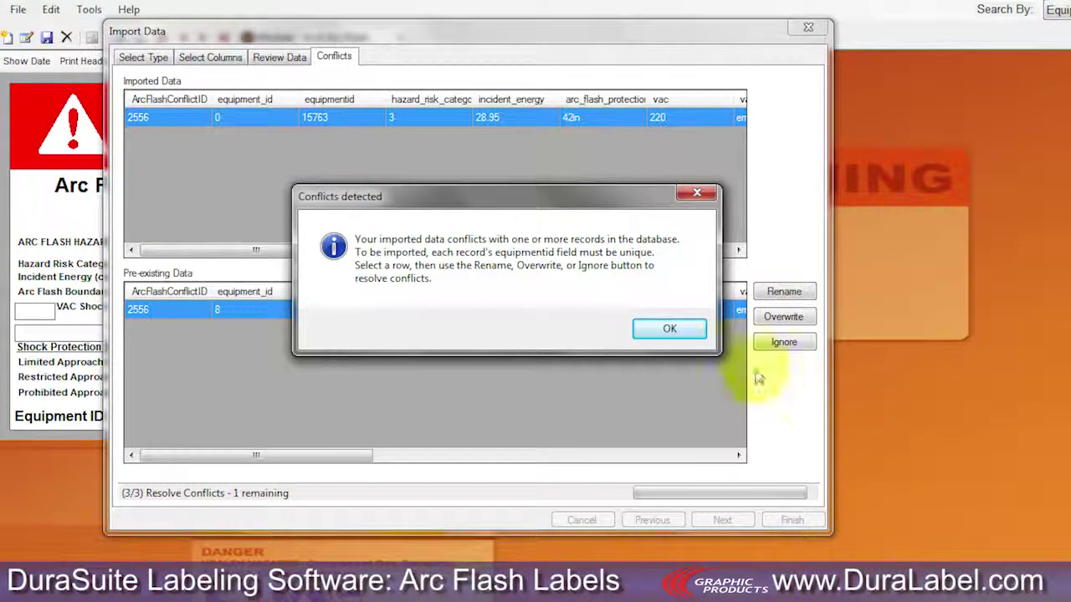
Step: Dismiss the conflict warning, ignore the duplicate 15763 record, and finish the import
left_click(672, 330)
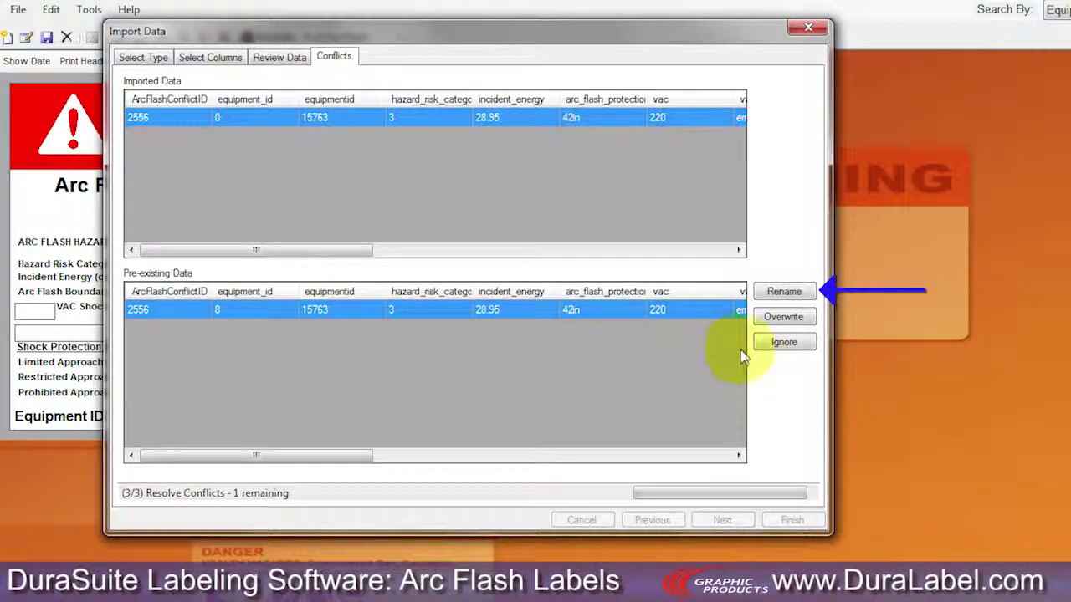
left_click(783, 345)
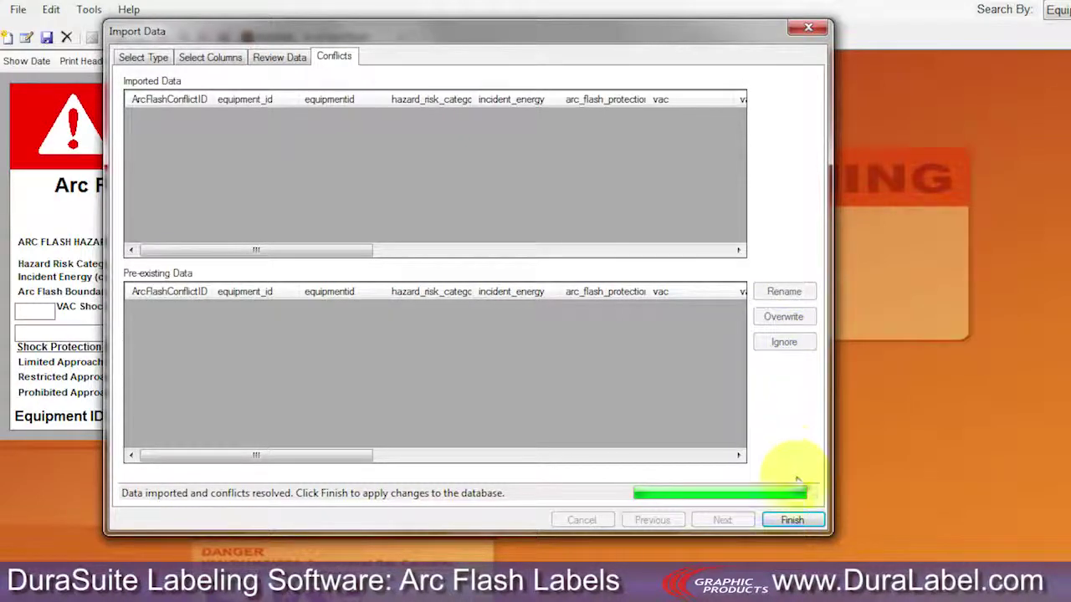
left_click(809, 524)
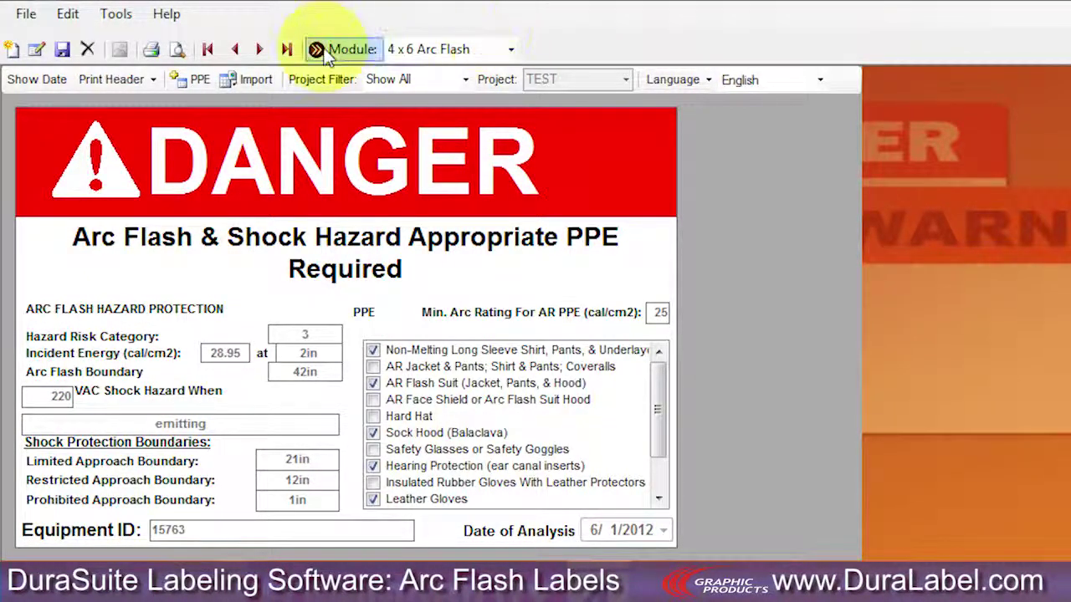
Step: Step through the imported records to MCC3, return to equipment 15763, and open the Print dialog
left_click(266, 54)
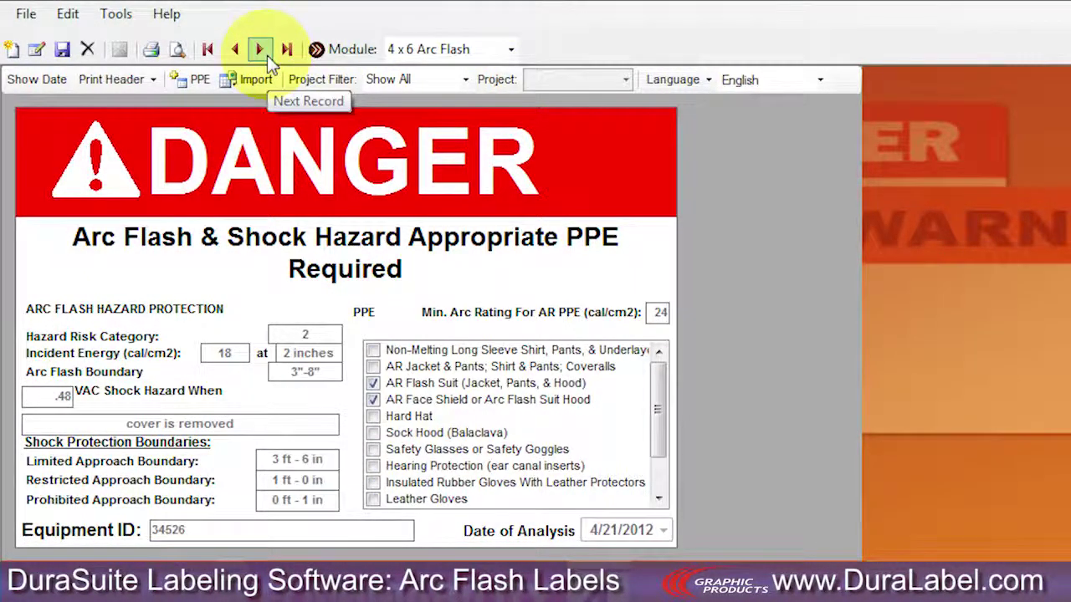
left_click(267, 55)
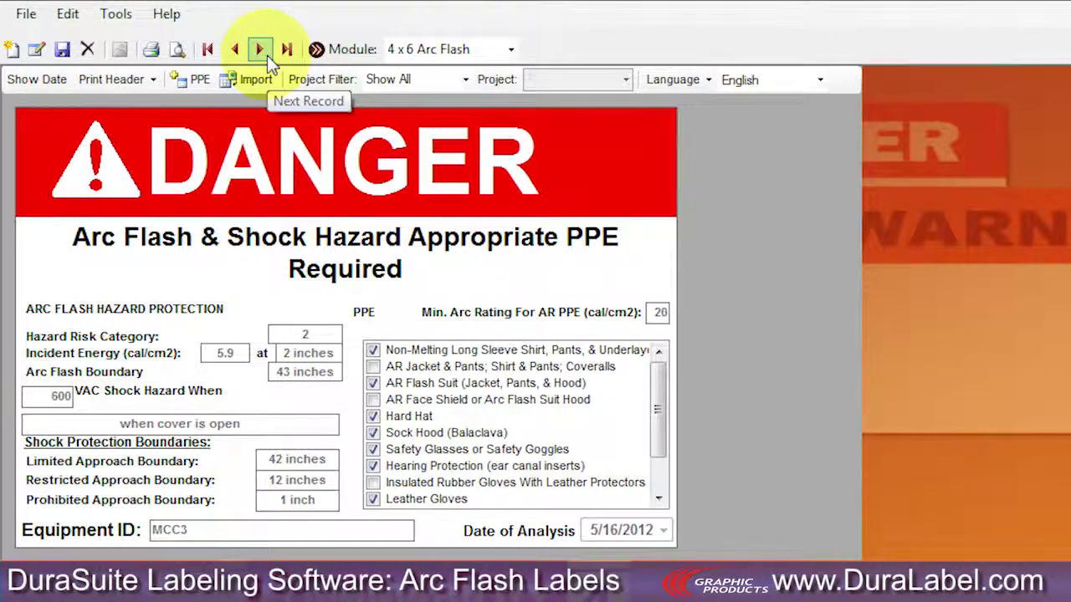
left_click(267, 55)
left_click(26, 14)
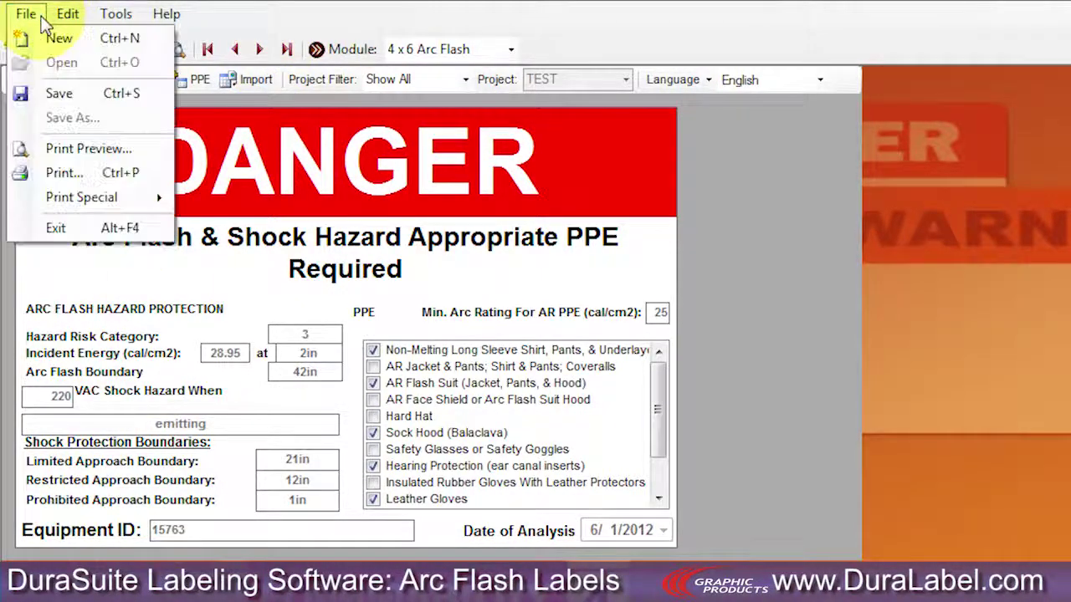
left_click(84, 174)
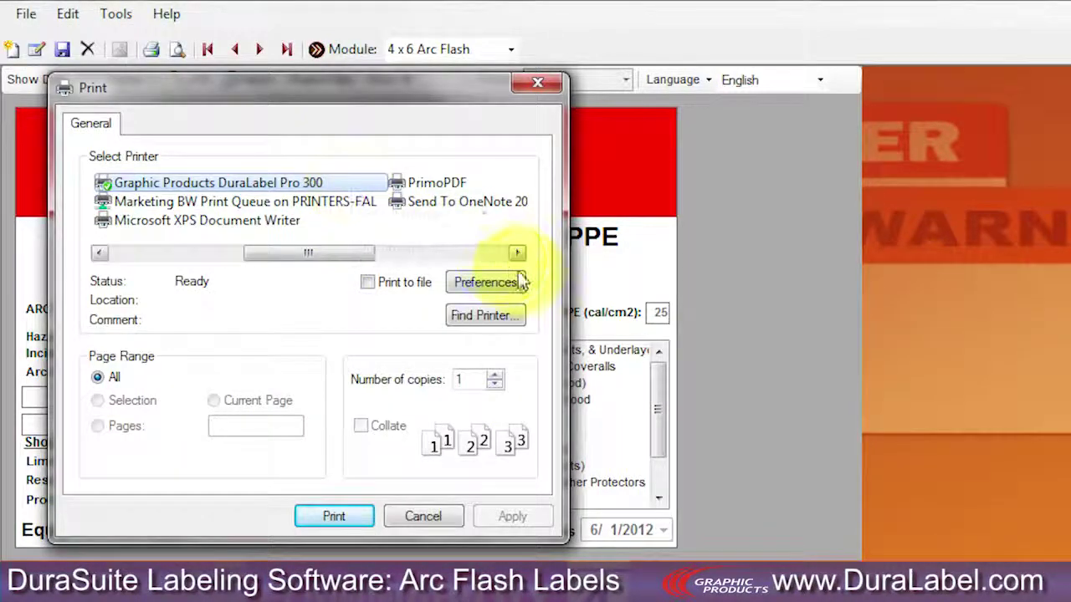
Step: Confirm Labels With Gaps stock in printer preferences, then print 2 copies on the DuraLabel Pro 300
left_click(523, 284)
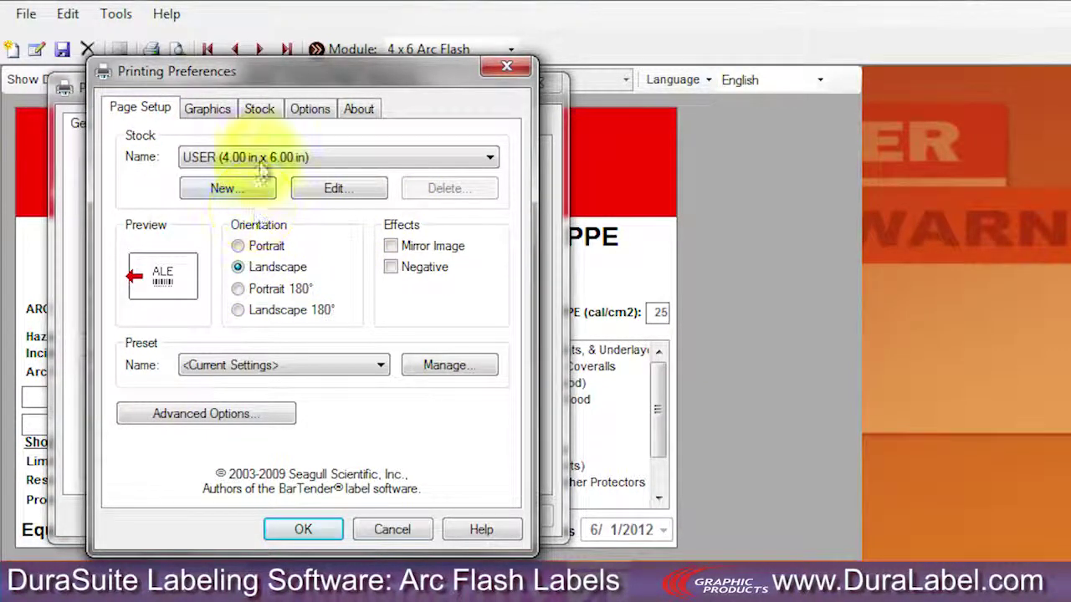
left_click(278, 114)
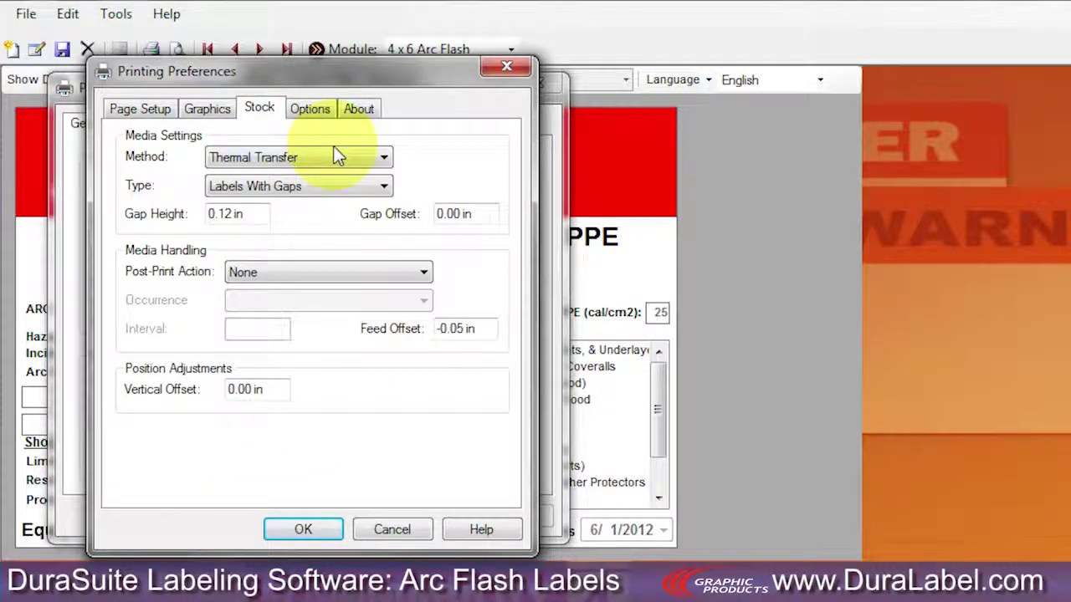
left_click(387, 189)
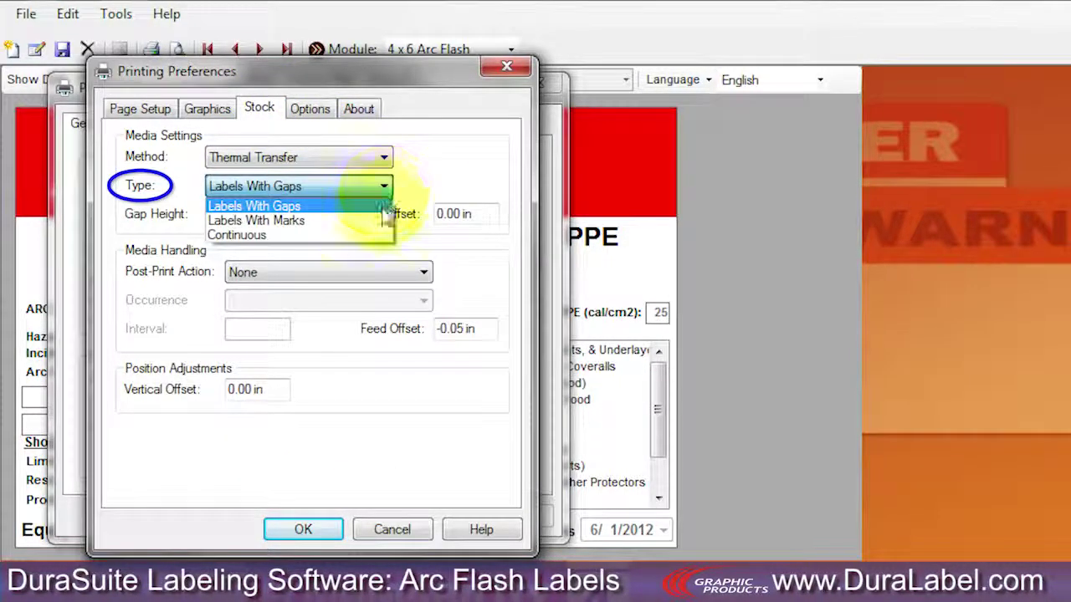
left_click(382, 207)
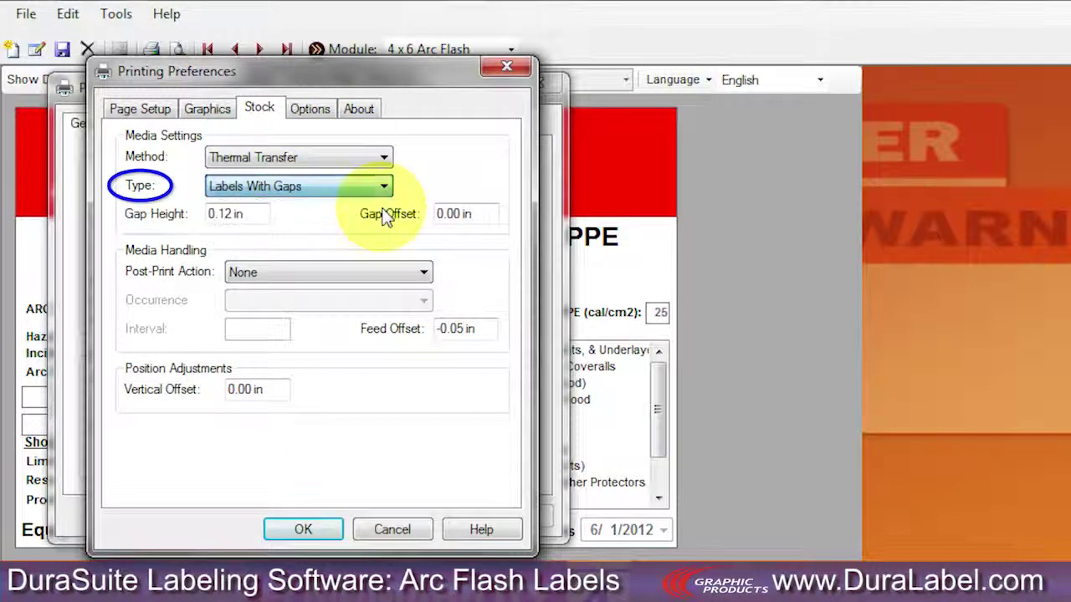
left_click(326, 540)
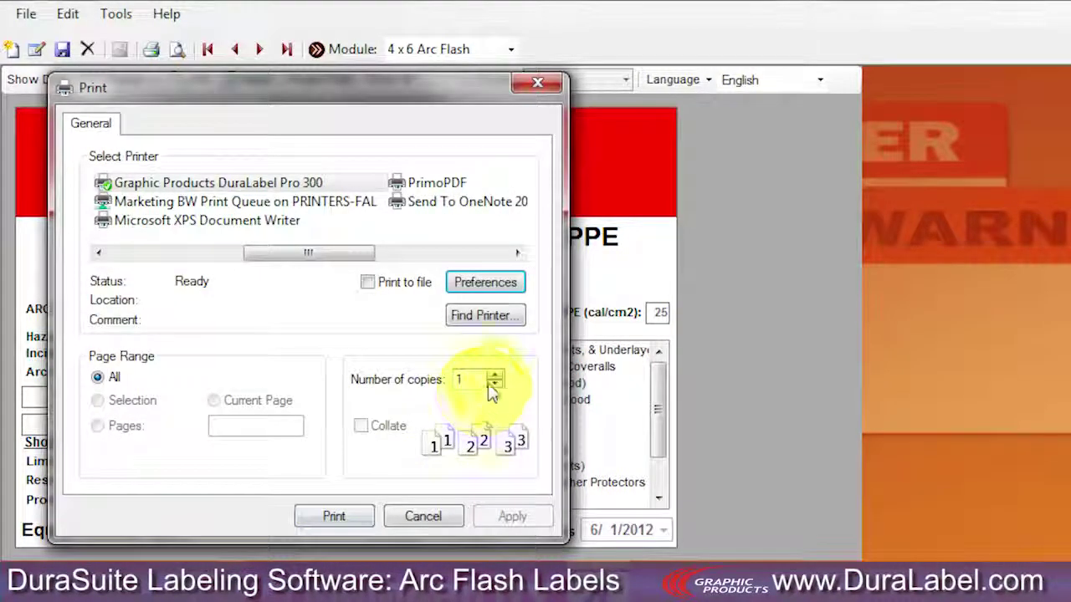
left_click(495, 374)
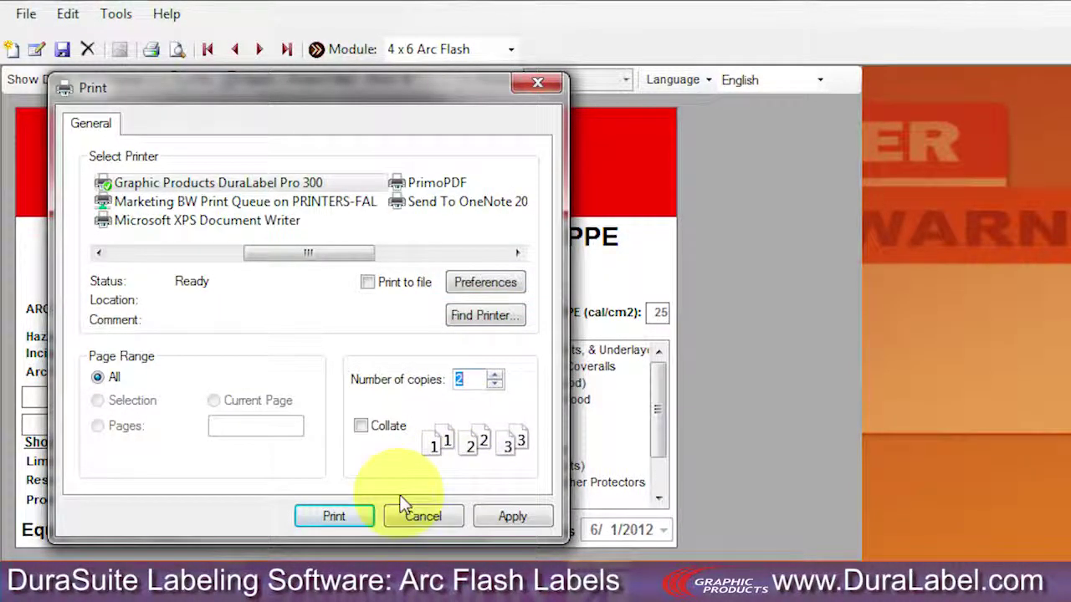
left_click(366, 518)
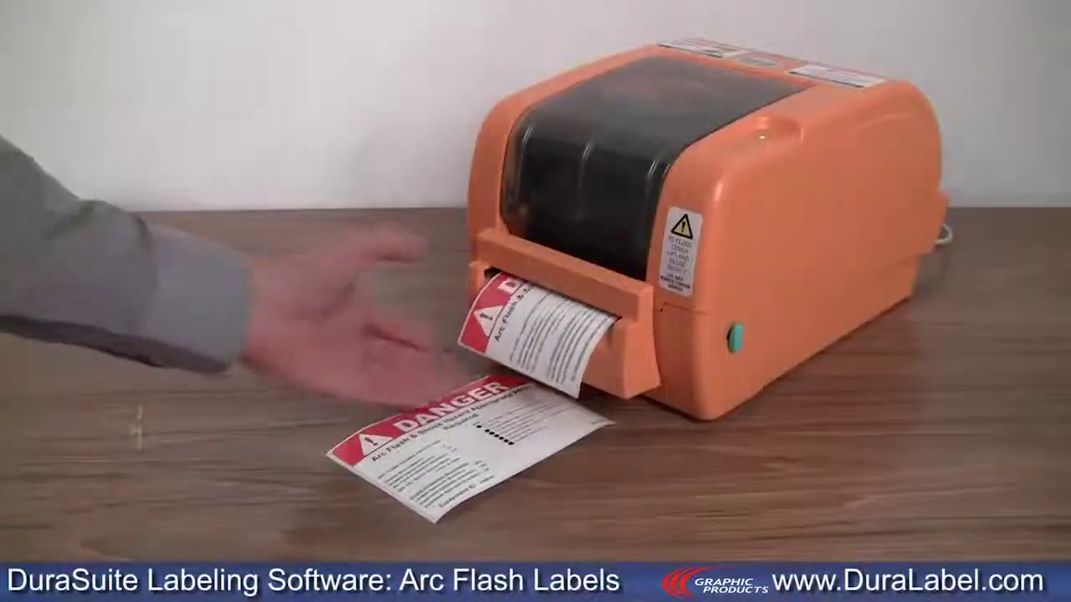